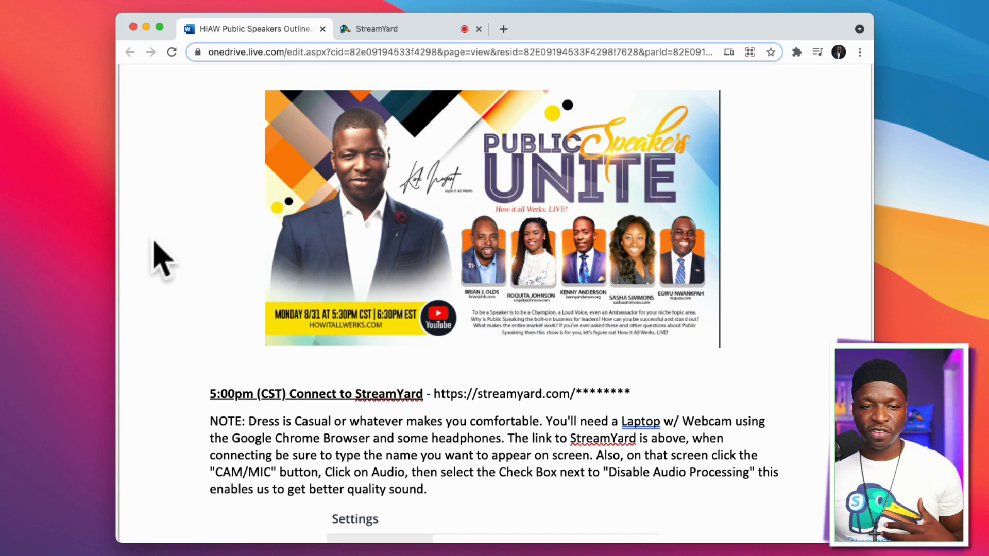
click(353, 310)
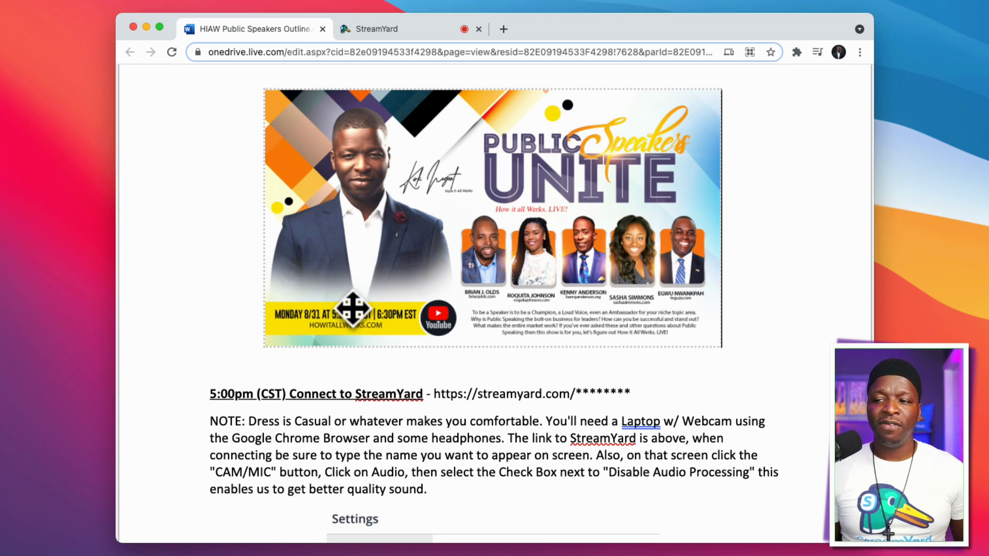
scroll(354, 309, down, 5)
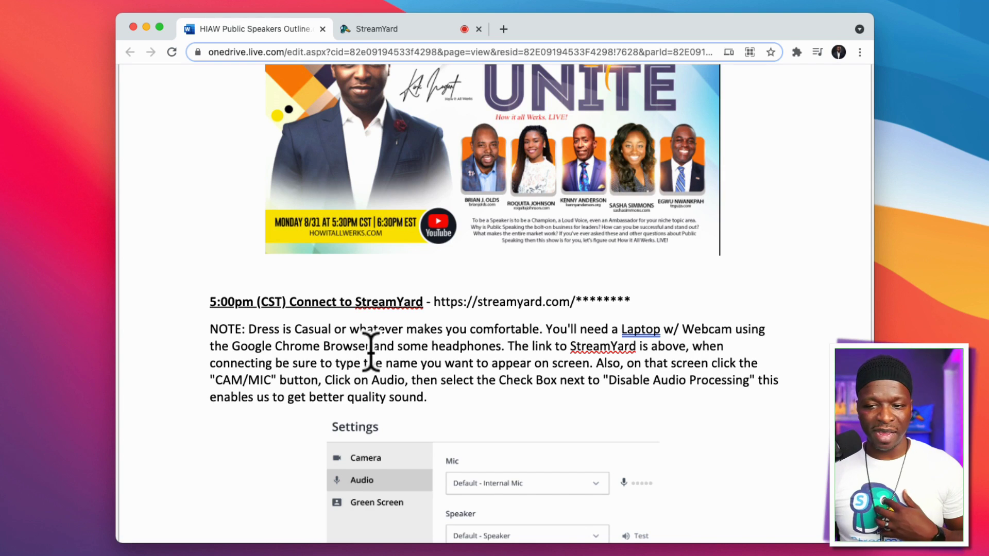
scroll(371, 397, down, 5)
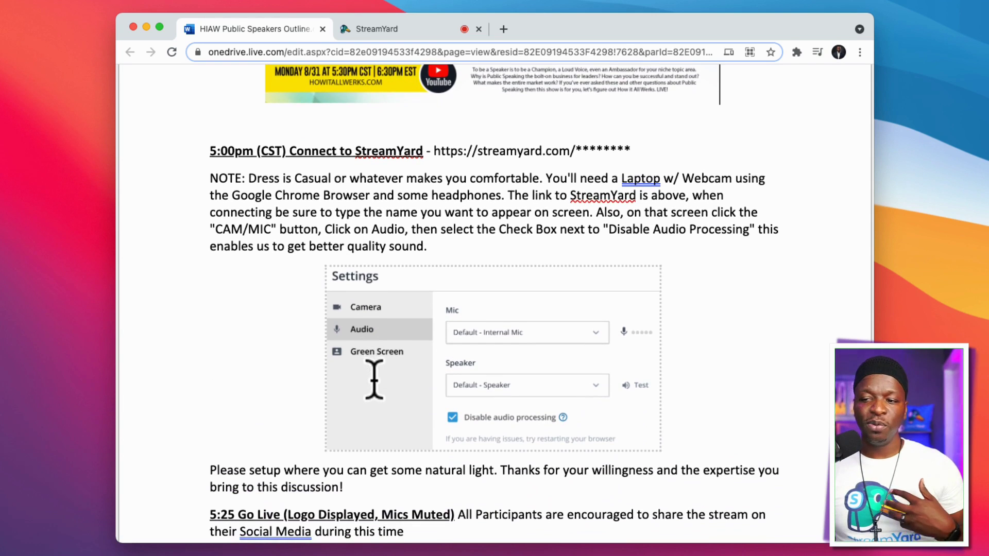
click(378, 380)
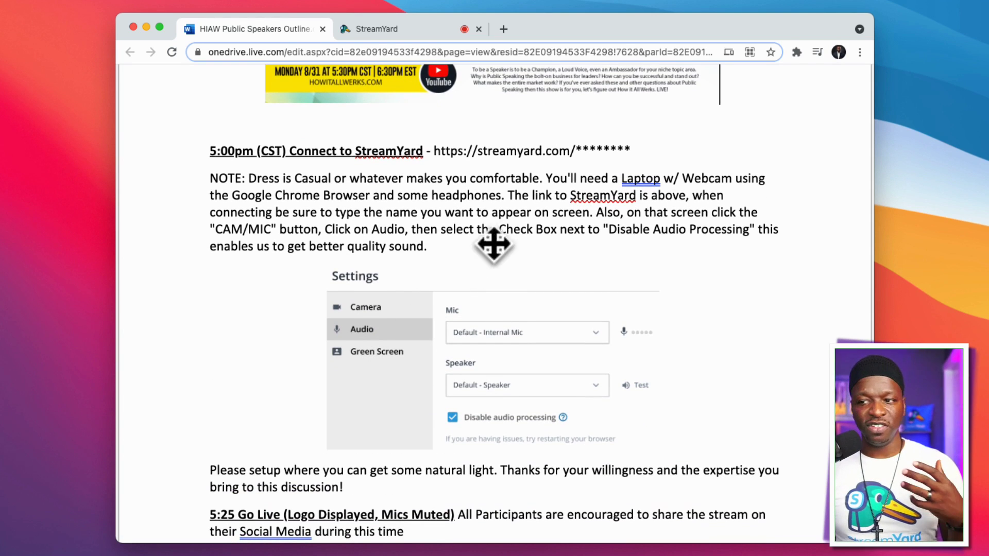
click(510, 219)
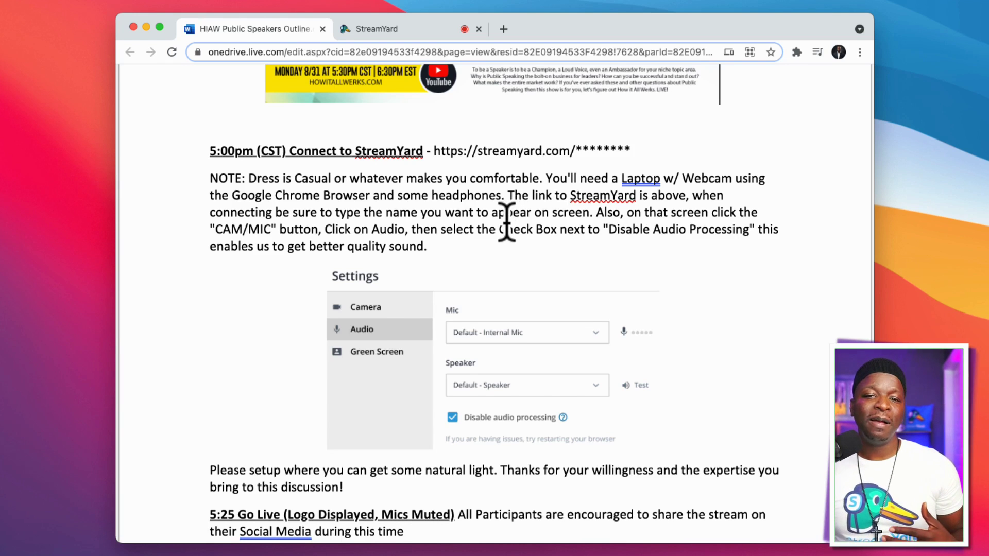
scroll(507, 222, down, 5)
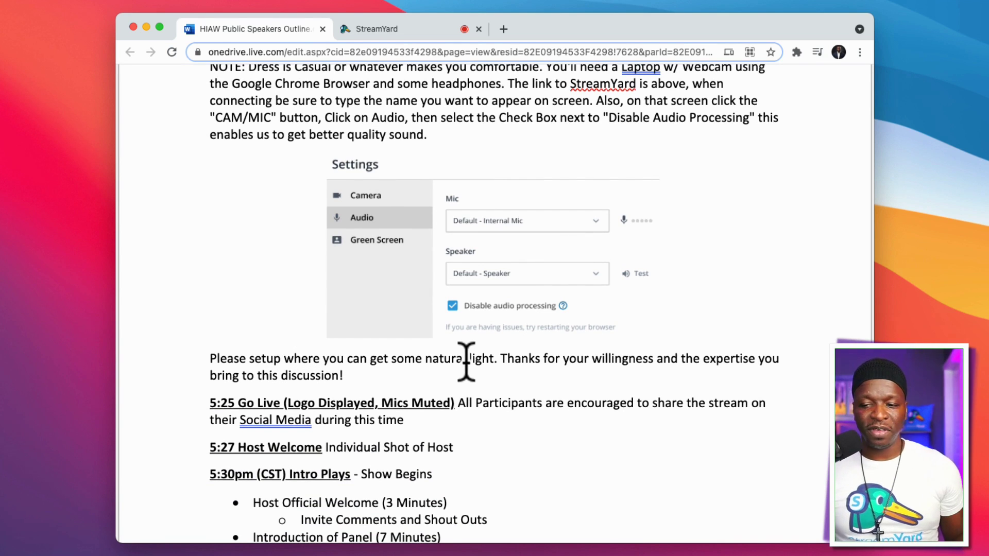
scroll(467, 361, down, 1)
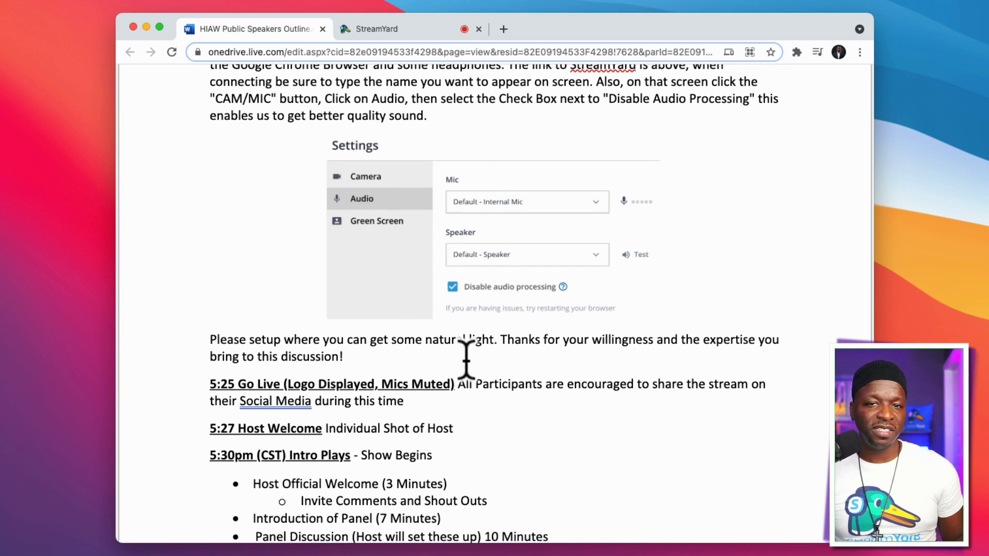
scroll(467, 359, down, 4)
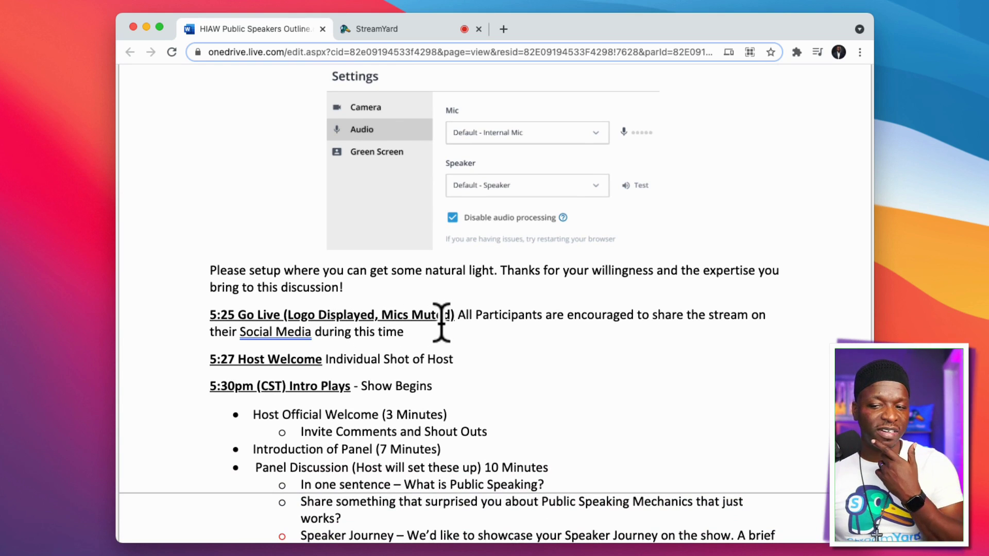
scroll(396, 320, down, 4)
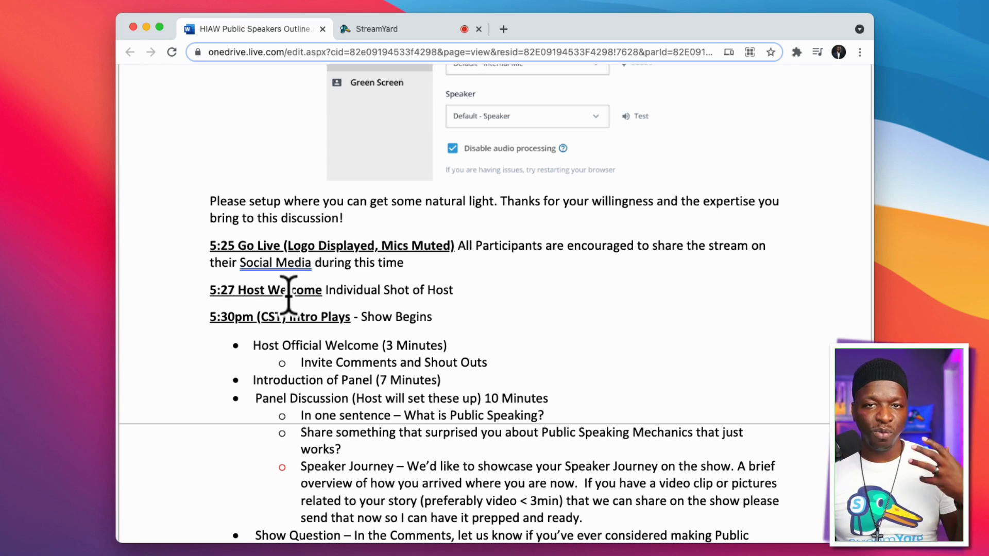
scroll(288, 288, down, 2)
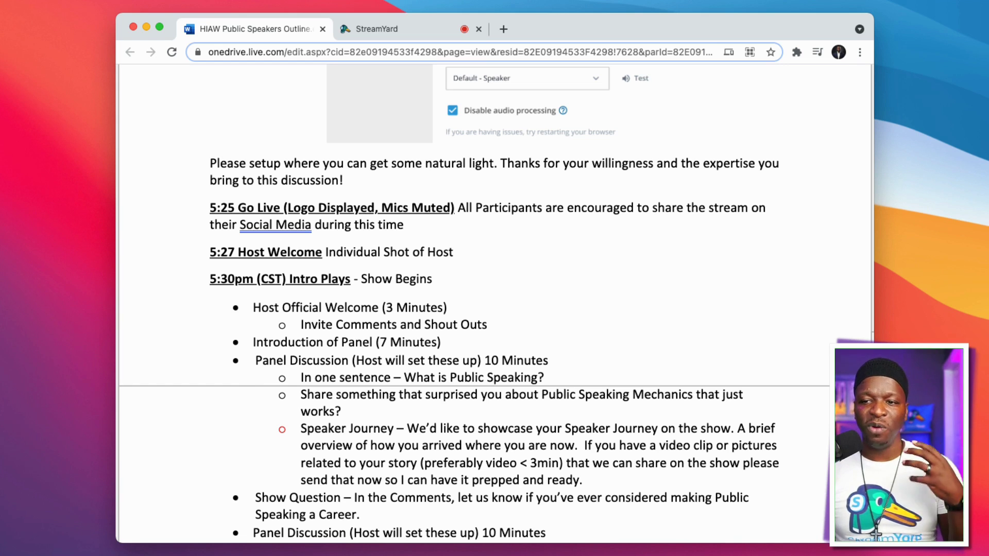
scroll(404, 325, down, 2)
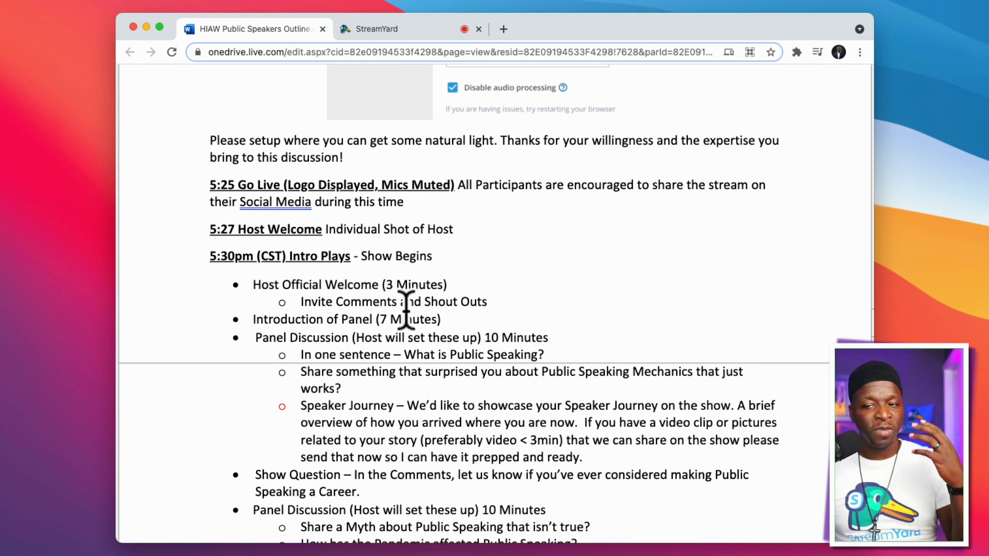
scroll(389, 309, down, 2)
scroll(389, 309, down, 3)
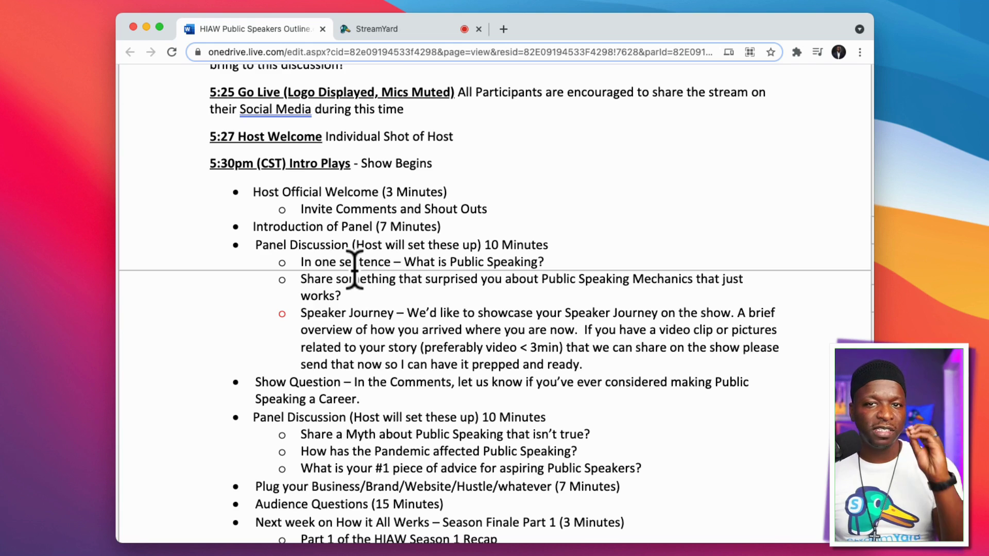
scroll(355, 271, down, 1)
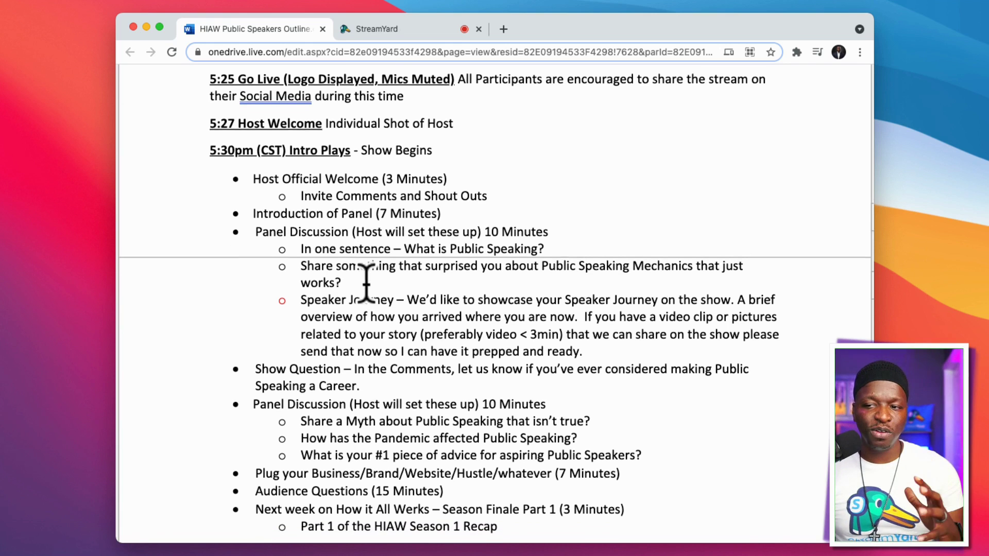
drag(559, 225, 381, 209)
click(456, 195)
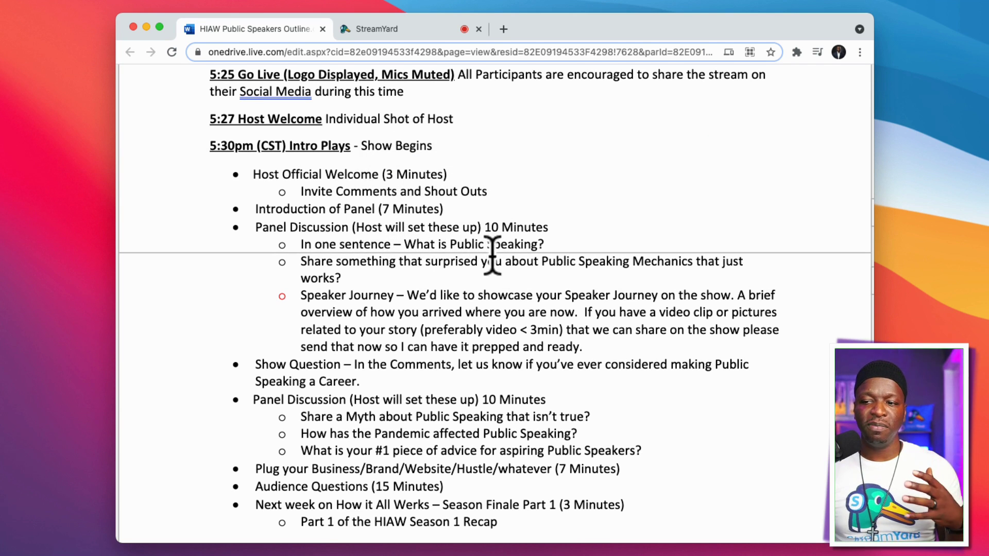
scroll(490, 261, down, 2)
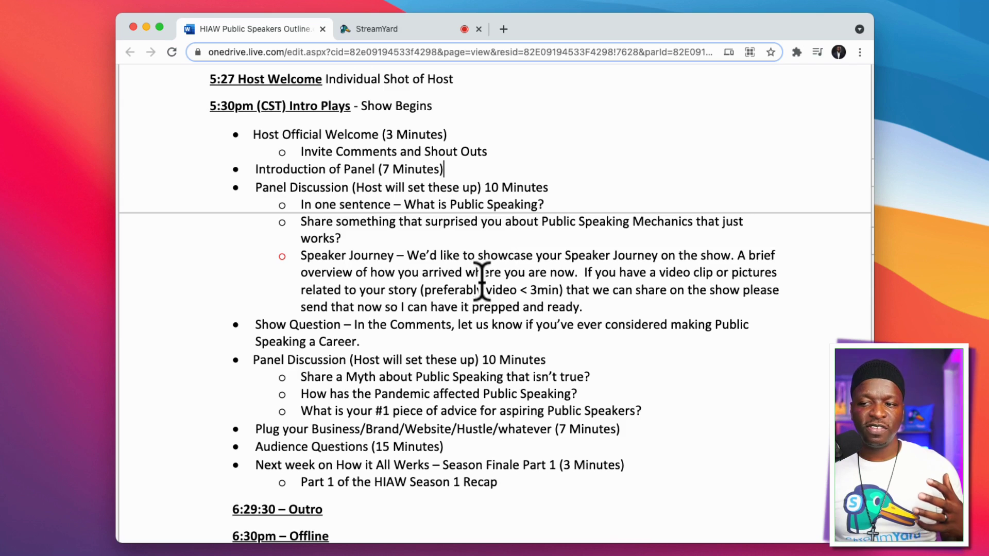
drag(339, 255, 490, 281)
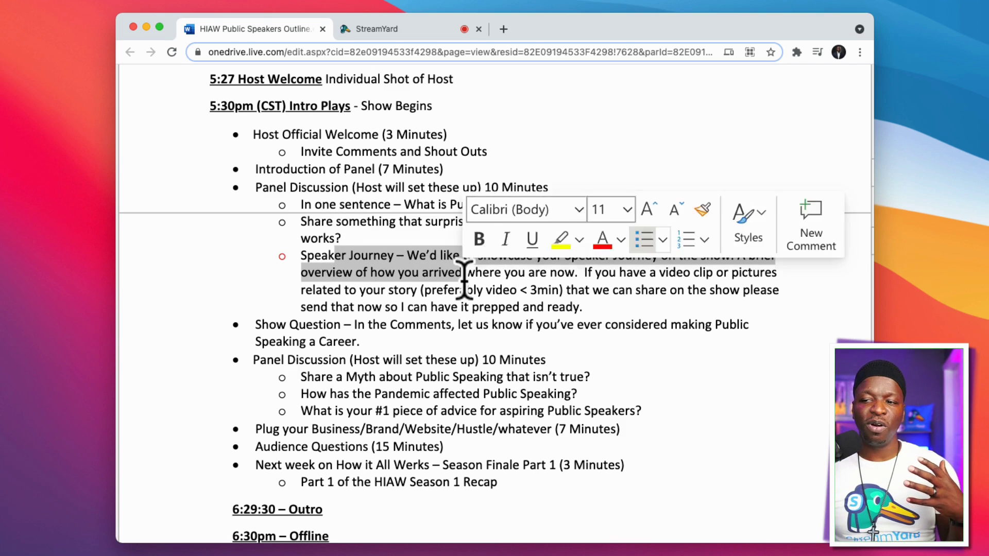
click(493, 279)
scroll(493, 278, down, 2)
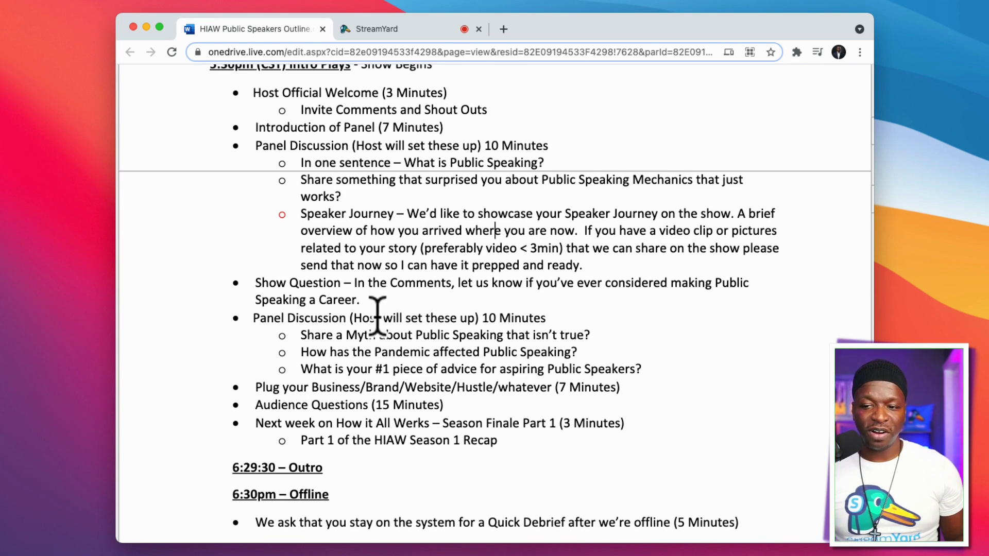
scroll(391, 314, down, 1)
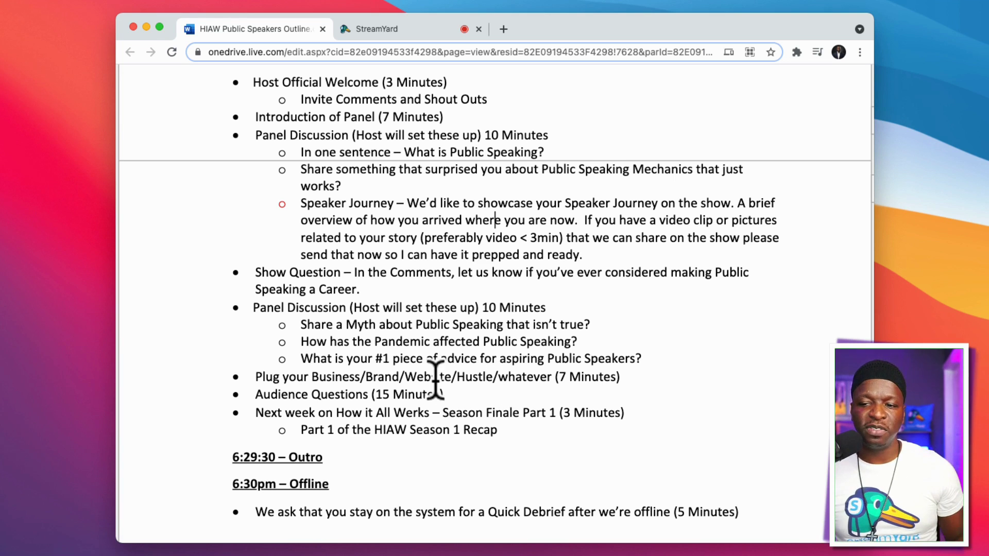
scroll(398, 379, down, 1)
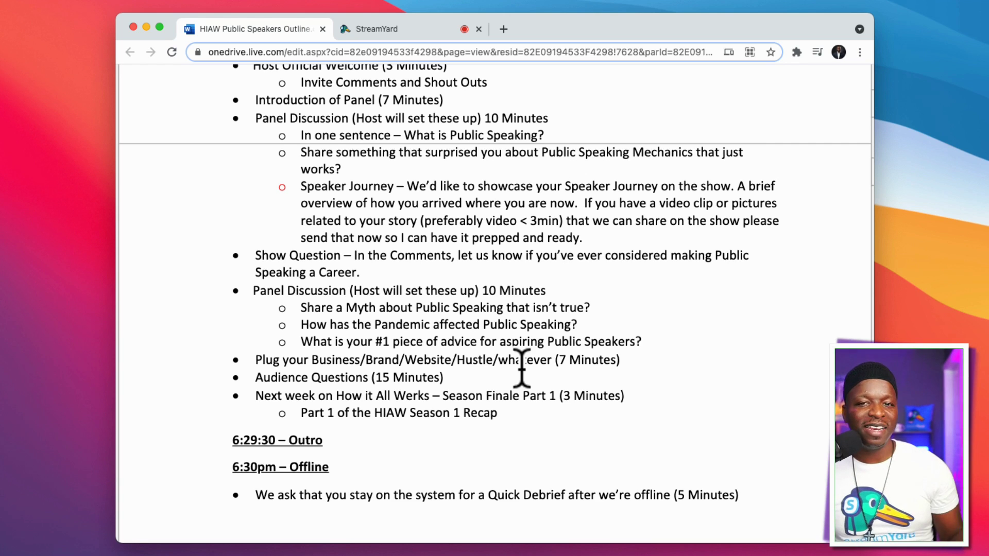
Step: Switch to the StreamYard Test Room studio and review the banners from Intro Video to the Pandemic question
click(376, 30)
mouse_move(642, 236)
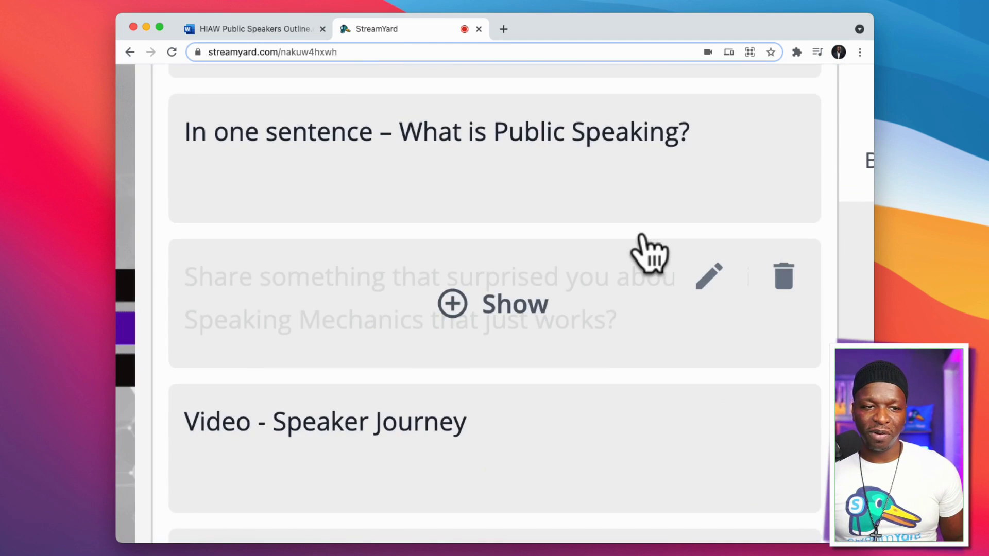
scroll(769, 227, up, 3)
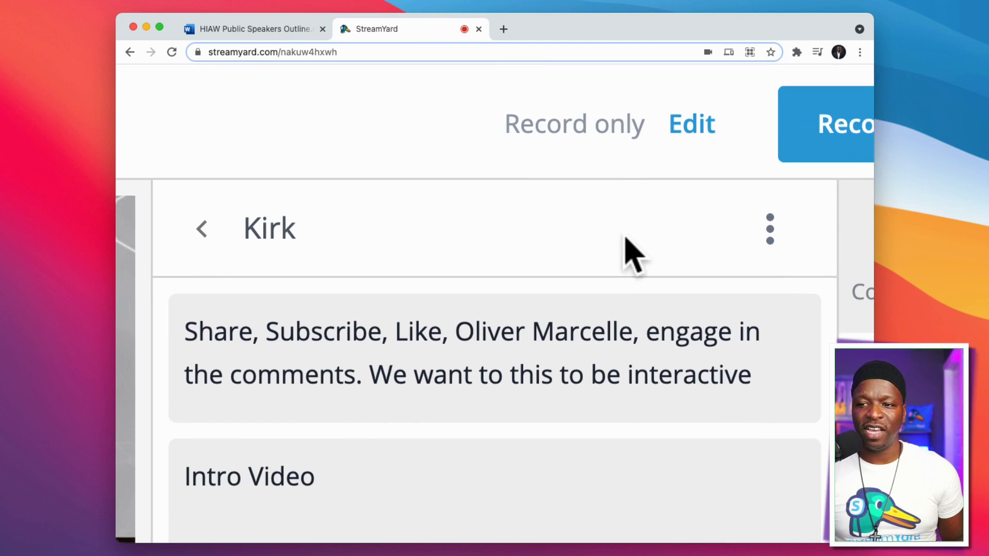
scroll(618, 257, down, 3)
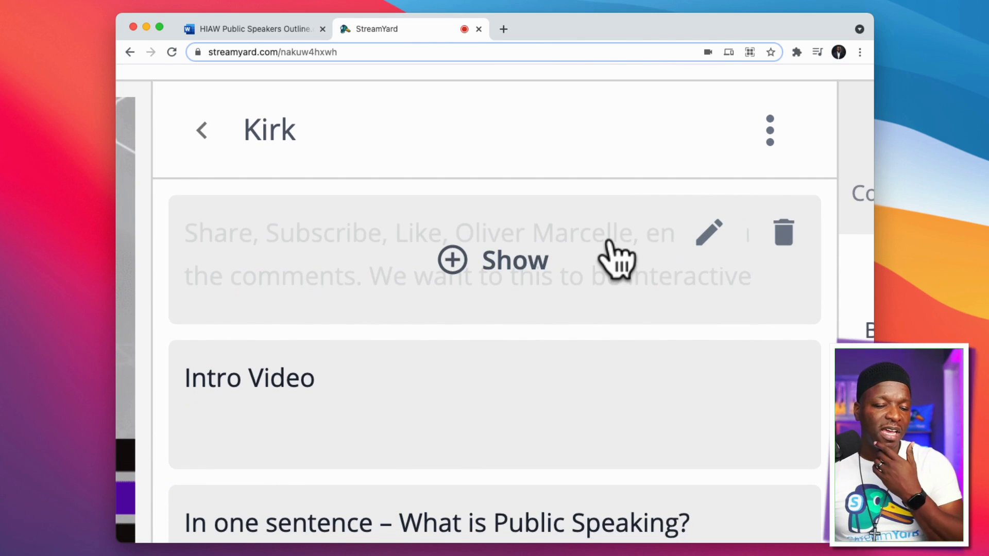
scroll(616, 258, down, 1)
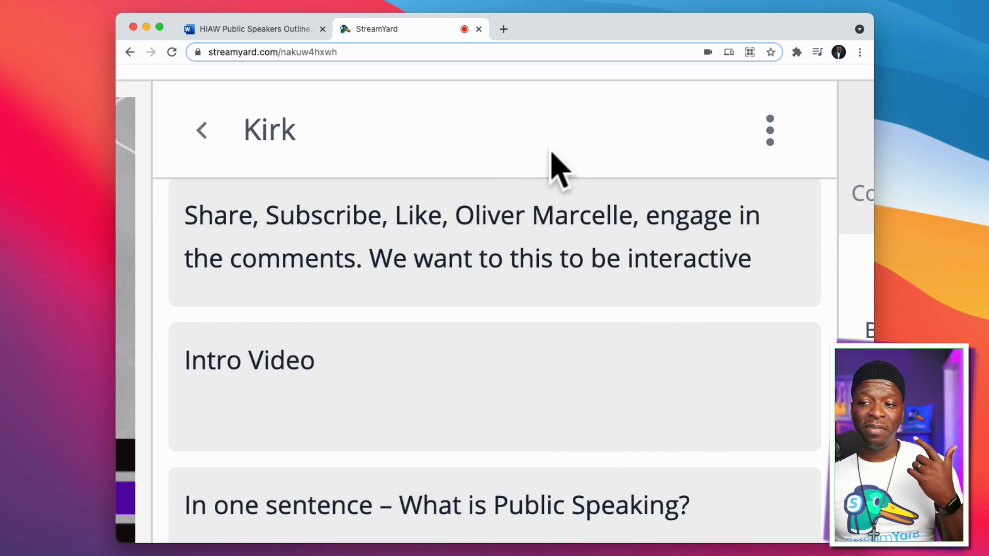
mouse_move(631, 198)
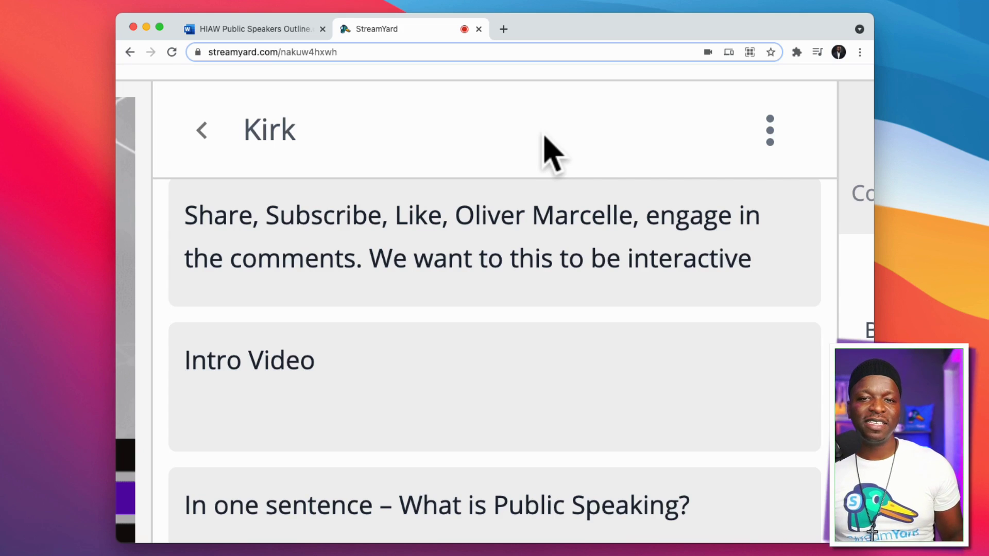
mouse_move(530, 196)
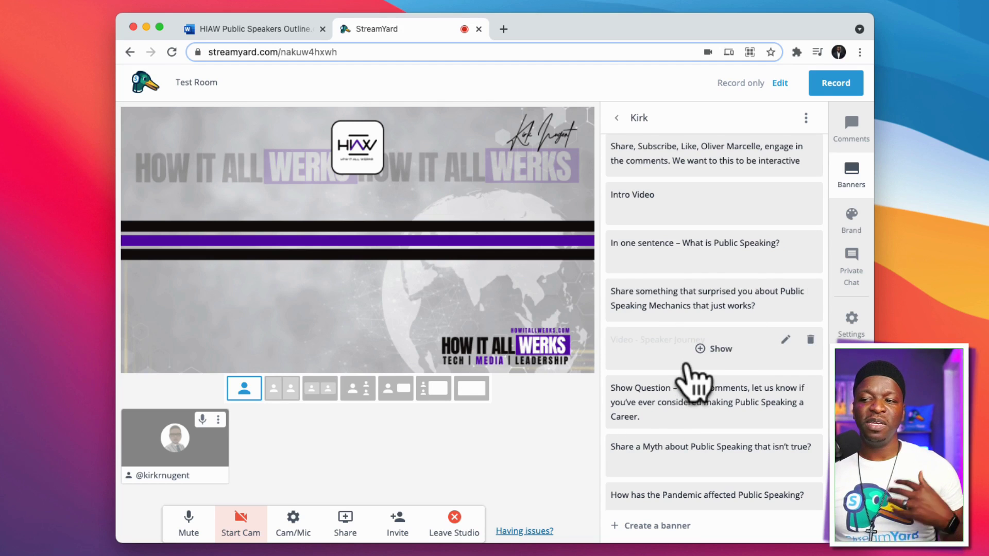
Step: Preview the Public Speaking Mechanics, one-sentence question and Speaker Journey banners on stage, then hide them
click(733, 313)
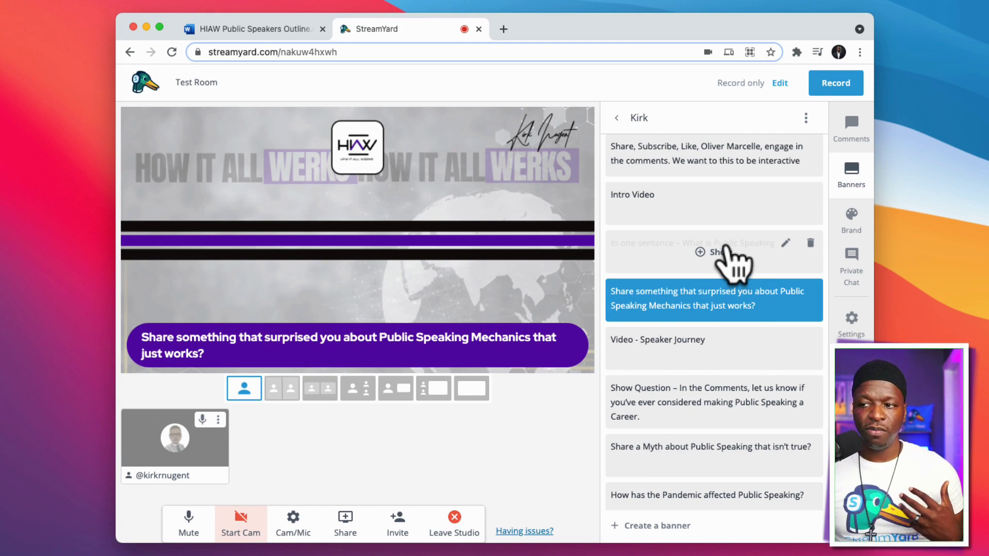
click(729, 251)
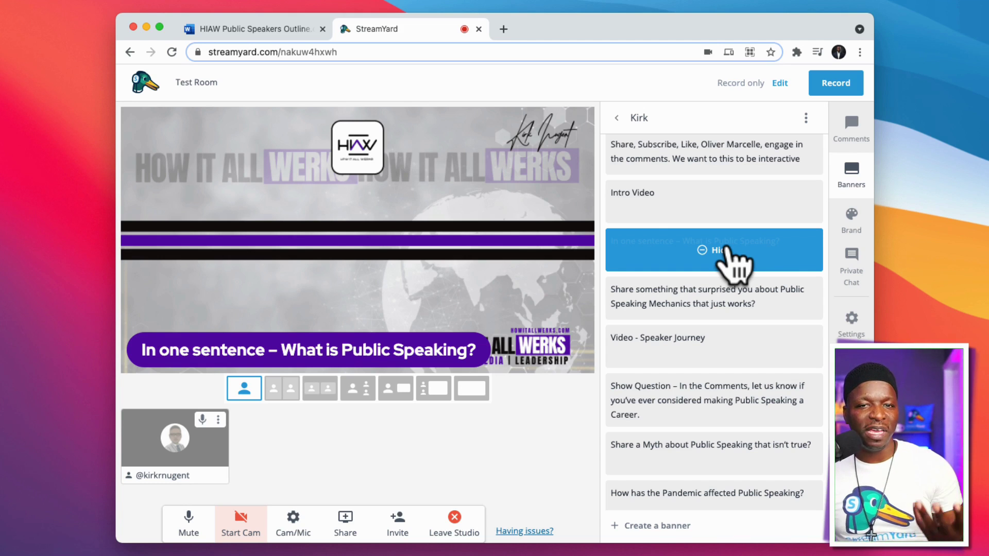
scroll(724, 255, down, 2)
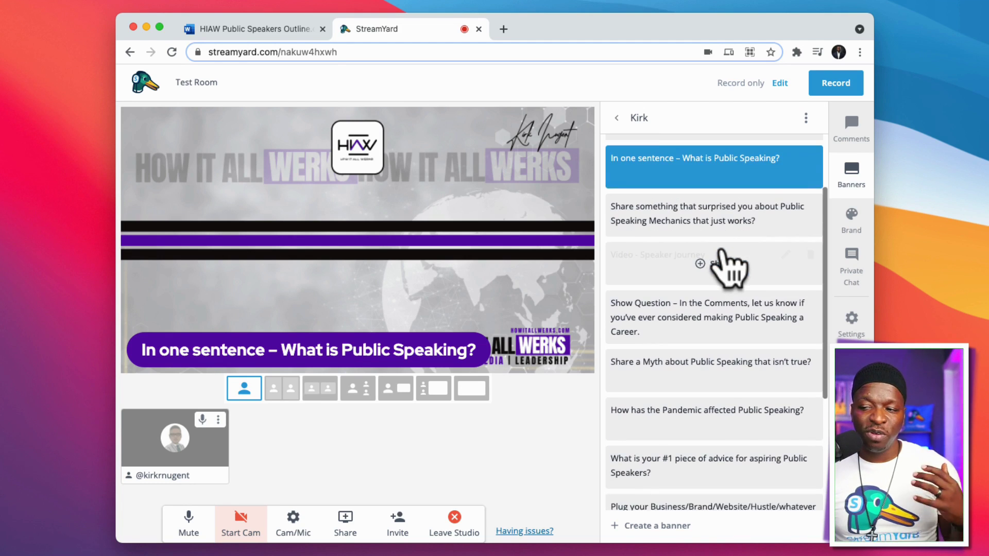
click(715, 257)
click(716, 258)
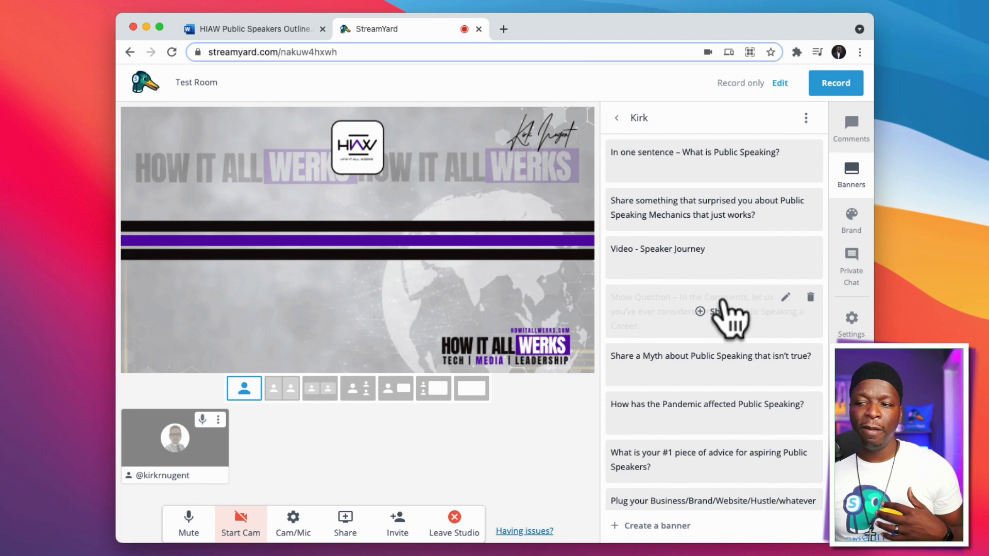
Step: Put the Show Question banner on stage with the YouTube Subscribe ticker beneath it
scroll(722, 309, down, 1)
click(726, 301)
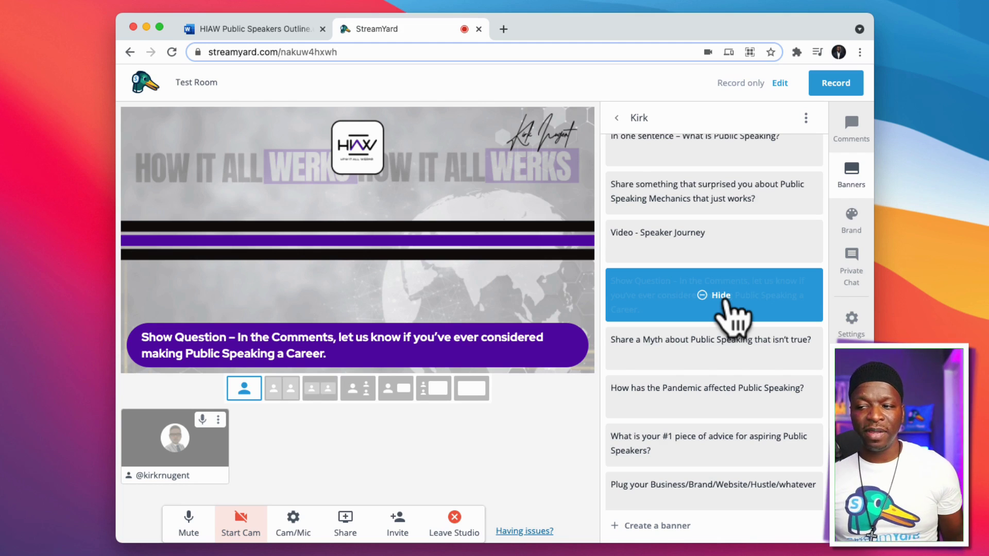
scroll(728, 304, down, 4)
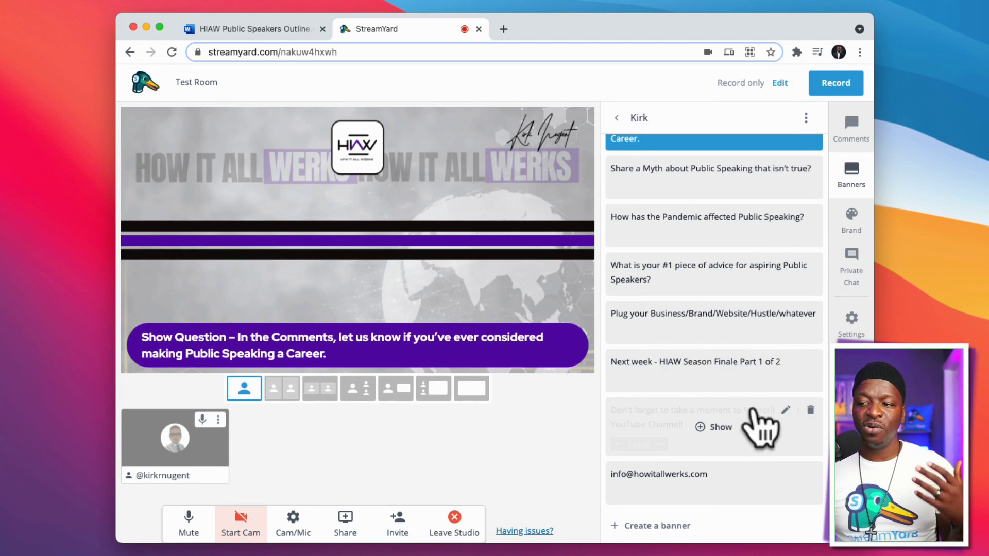
click(715, 427)
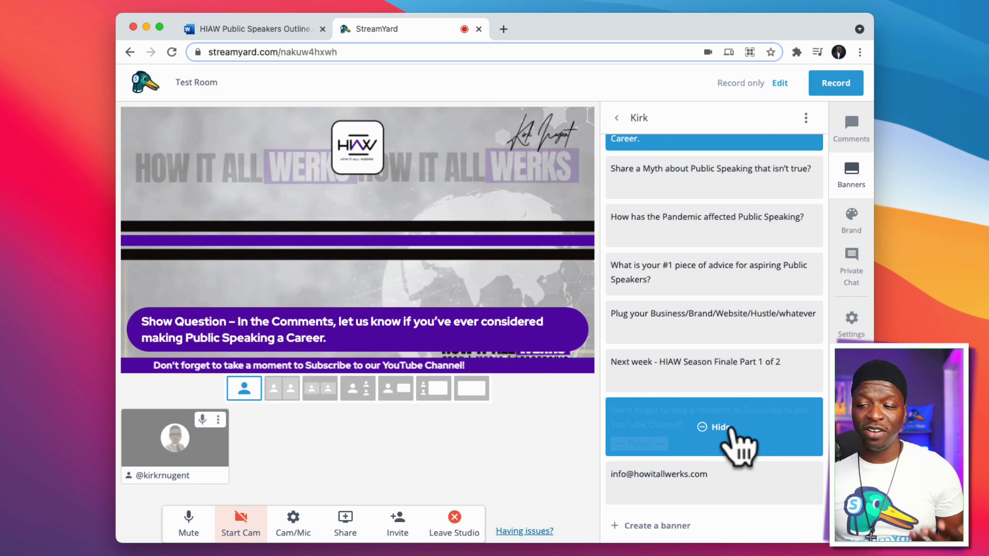